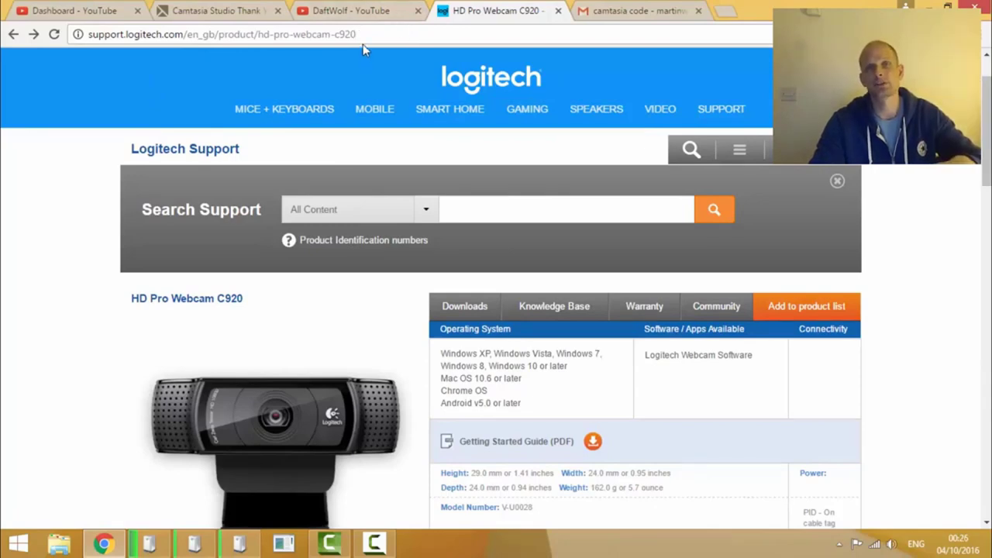
Step: Highlight the page address and the supported operating systems list on the C920 support page
{"action": "key", "text": "ctrl+a"}
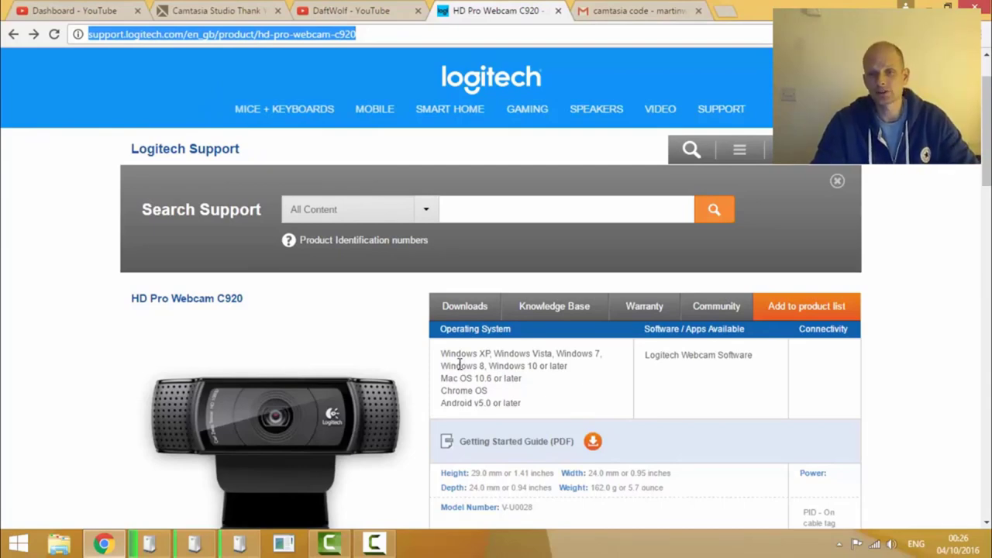
{"action": "scroll", "coordinate": [443, 352], "scroll_direction": "down", "scroll_amount": 2}
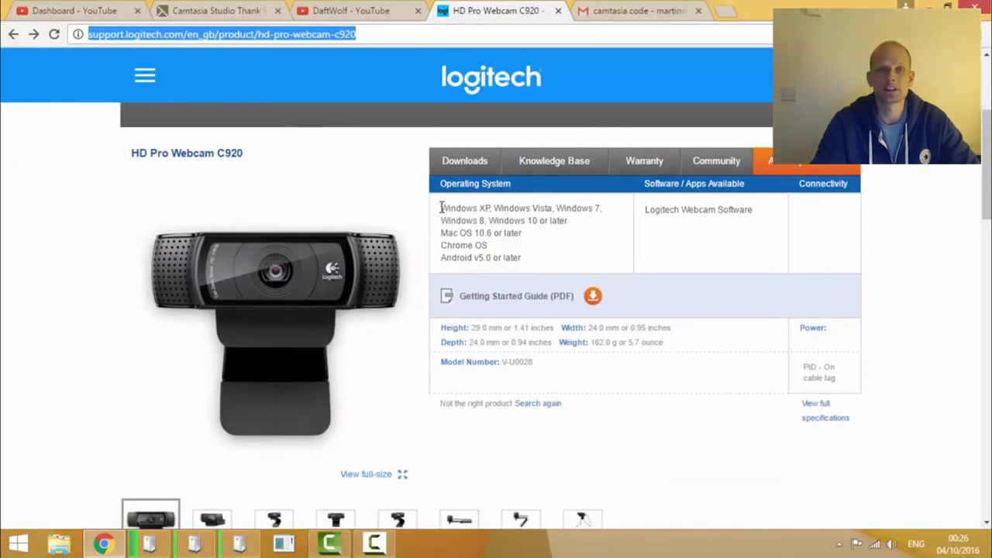
{"action": "left_click_drag", "start_coordinate": [440, 208], "coordinate": [547, 256]}
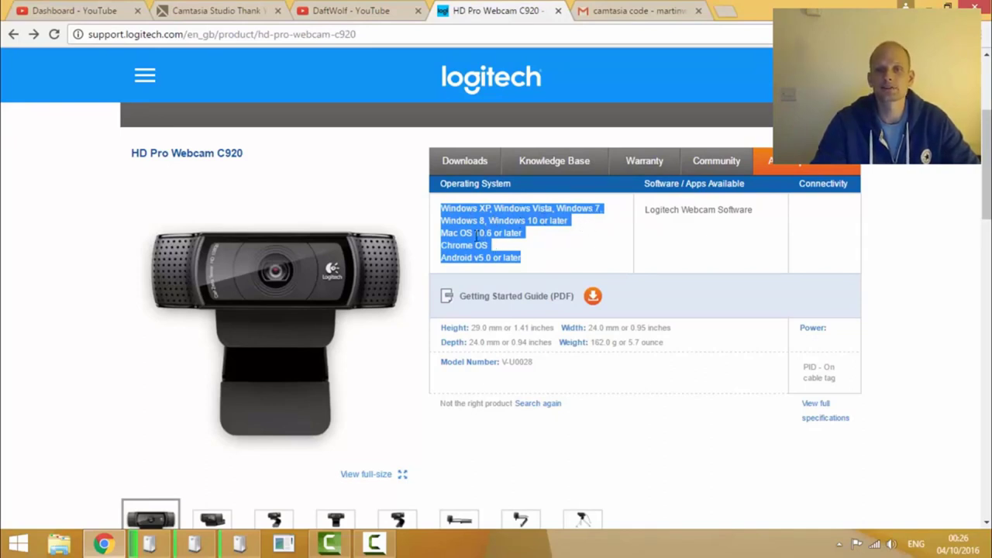
{"action": "left_click", "coordinate": [486, 258]}
{"action": "scroll", "coordinate": [401, 326], "scroll_direction": "up", "scroll_amount": 2}
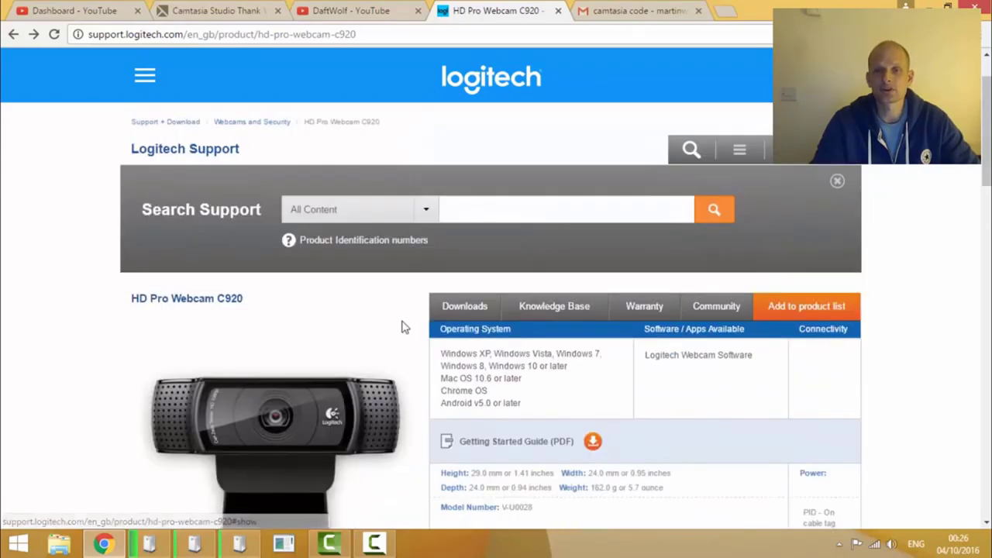
Step: Choose the 64-bit option and download the Logitech Webcam Software installer for Windows 8
{"action": "left_click", "coordinate": [465, 310]}
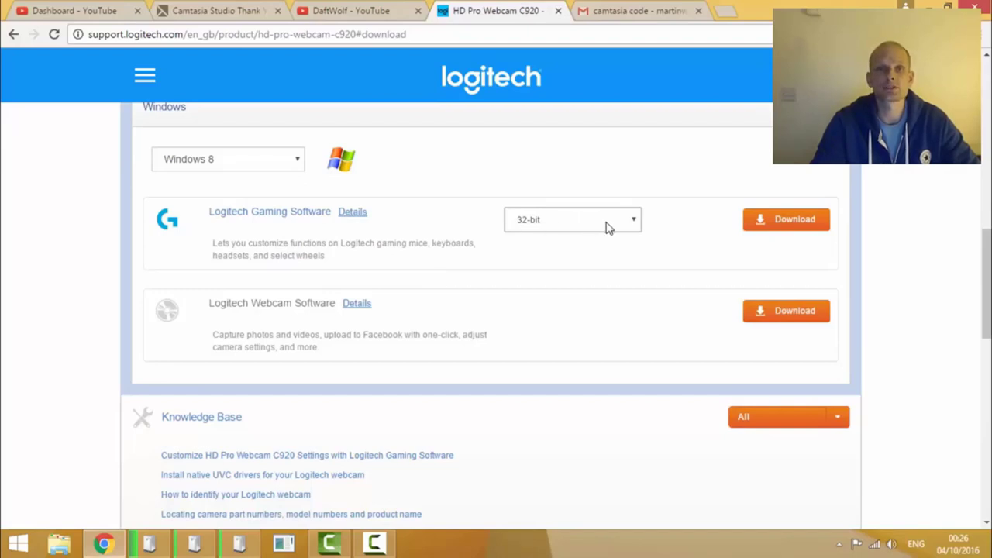
{"action": "left_click", "coordinate": [608, 222]}
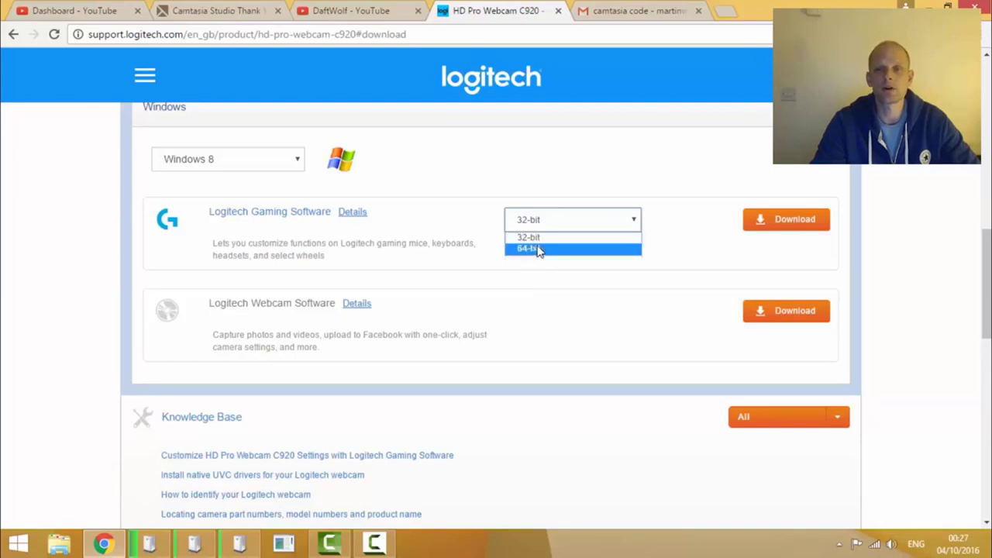
{"action": "left_click", "coordinate": [547, 249]}
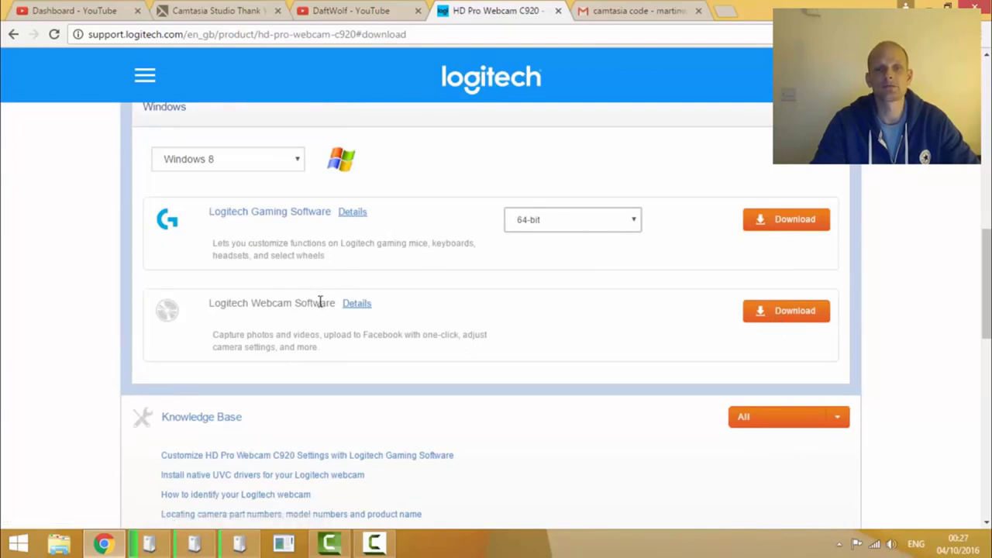
{"action": "left_click", "coordinate": [778, 318]}
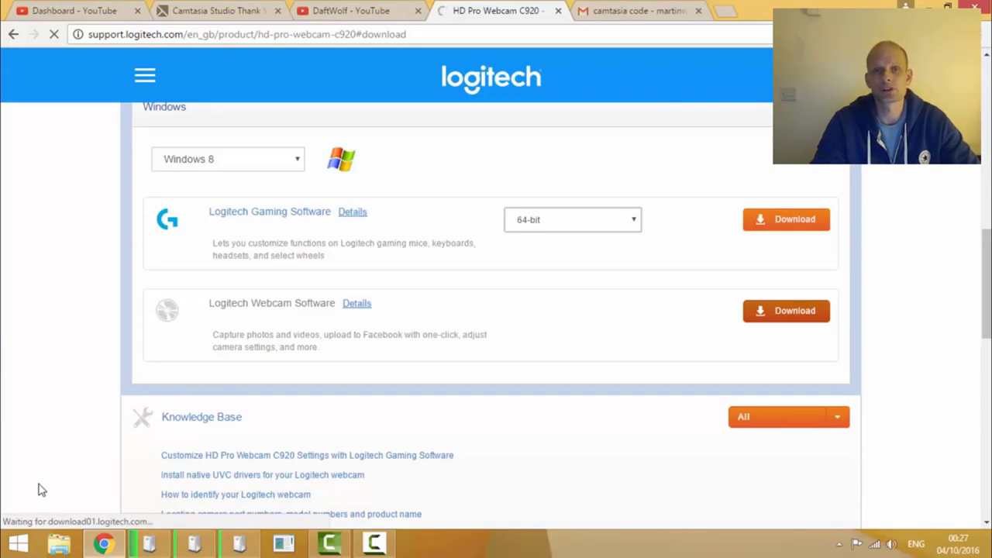
{"action": "left_click", "coordinate": [59, 542]}
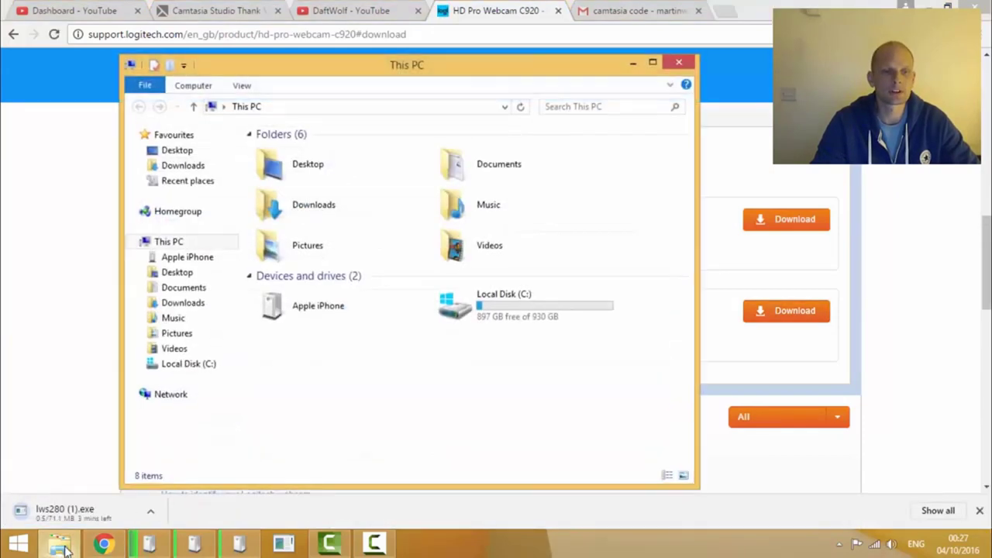
{"action": "left_click", "coordinate": [177, 303]}
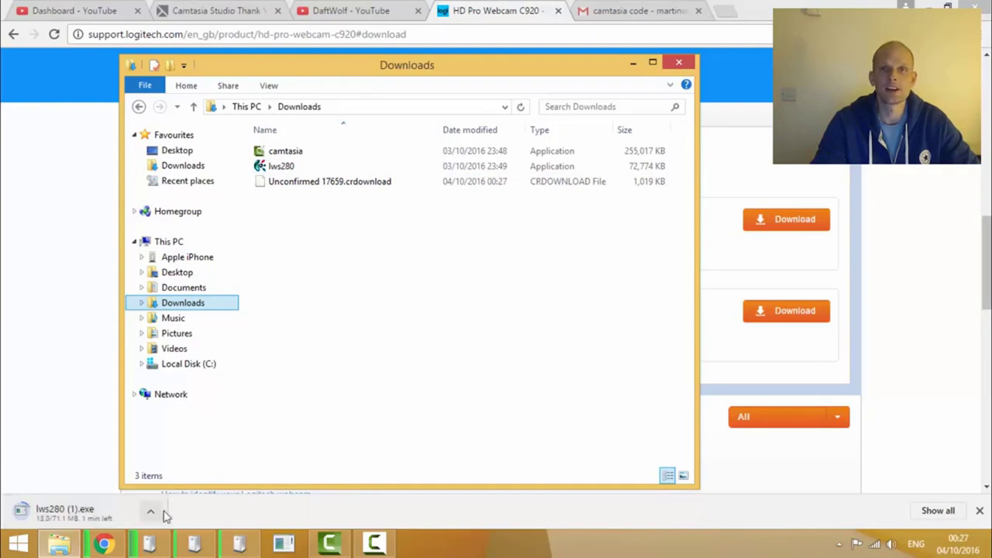
{"action": "left_click", "coordinate": [631, 62]}
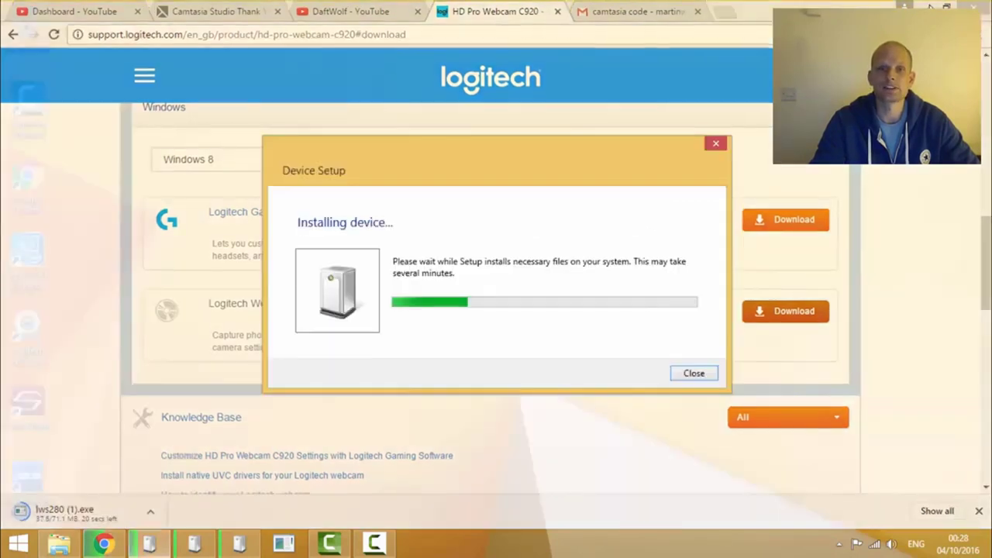
Step: Minimise Chrome, move the Logitech Webcam shortcut onto the desktop and launch it
{"action": "left_click", "coordinate": [930, 6]}
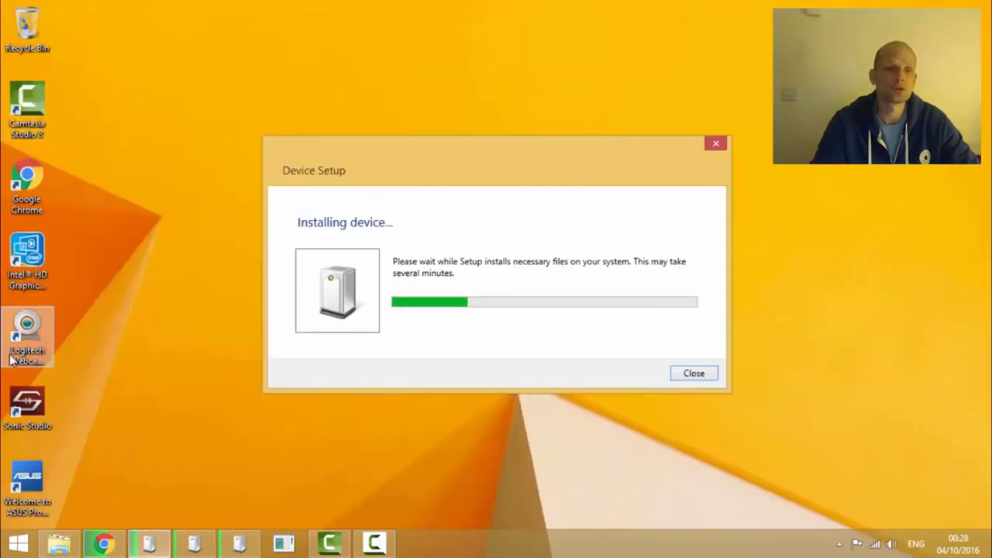
{"action": "left_click_drag", "start_coordinate": [16, 346], "coordinate": [157, 146]}
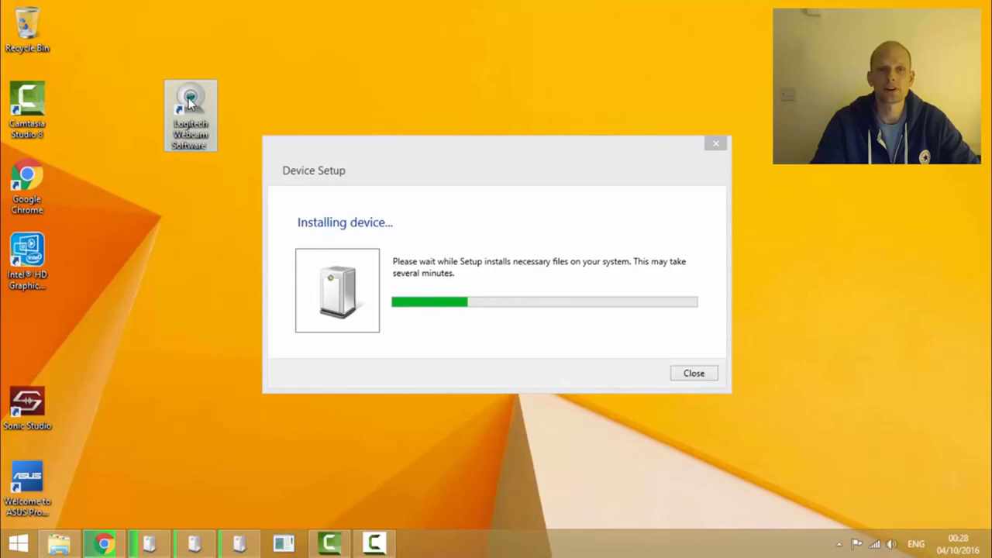
{"action": "double_click", "coordinate": [194, 115]}
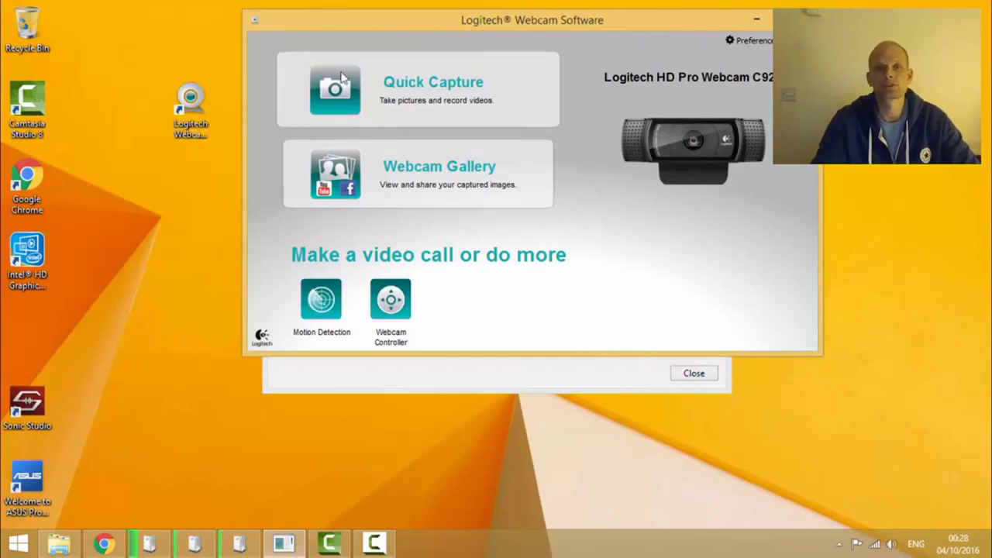
Step: Shift the desktop shortcut left, then bring up the Quick Capture view in Logitech Webcam Software
{"action": "left_click_drag", "start_coordinate": [193, 104], "coordinate": [163, 114]}
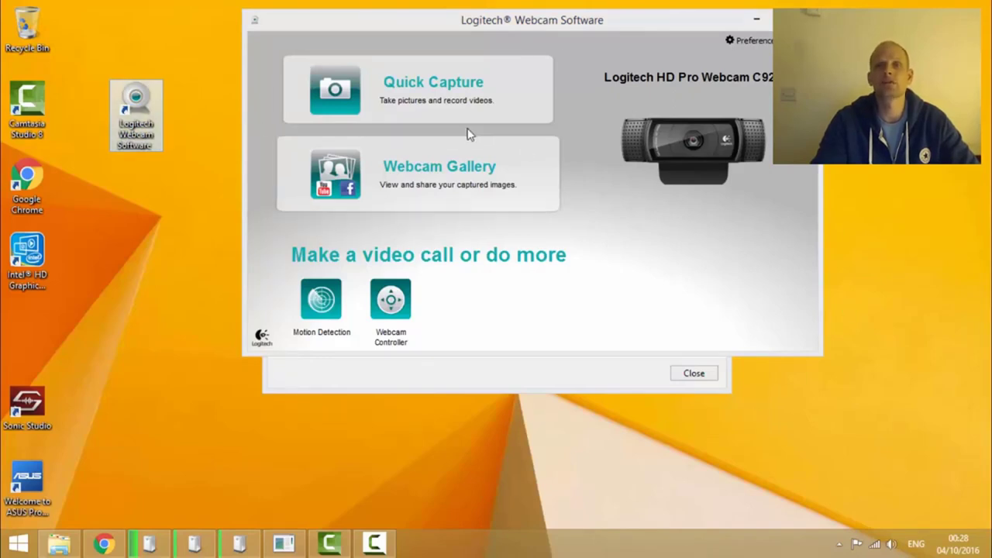
{"action": "left_click", "coordinate": [399, 90]}
{"action": "left_click", "coordinate": [399, 90]}
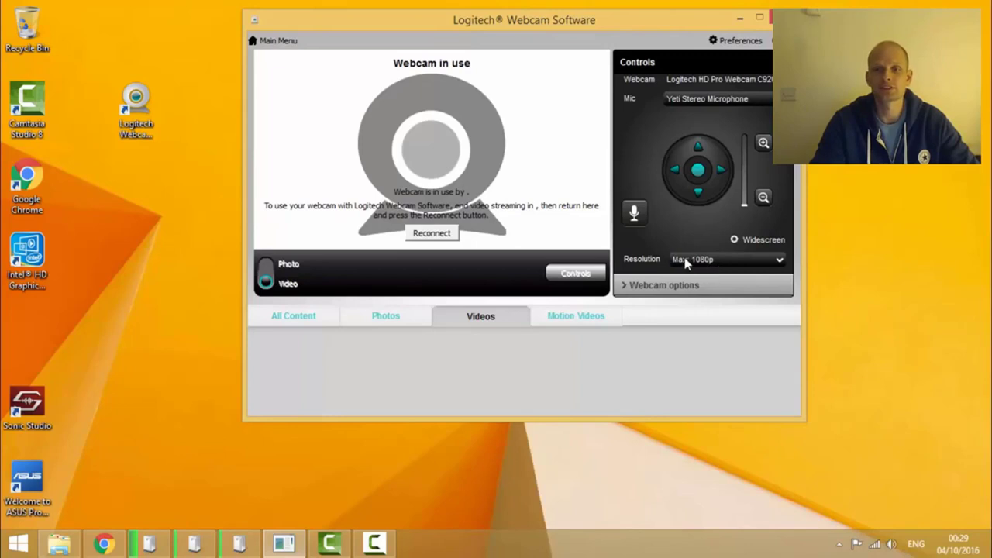
Step: Leave the capture resolution at Max: 1080p and open Preferences
{"action": "left_click", "coordinate": [724, 264]}
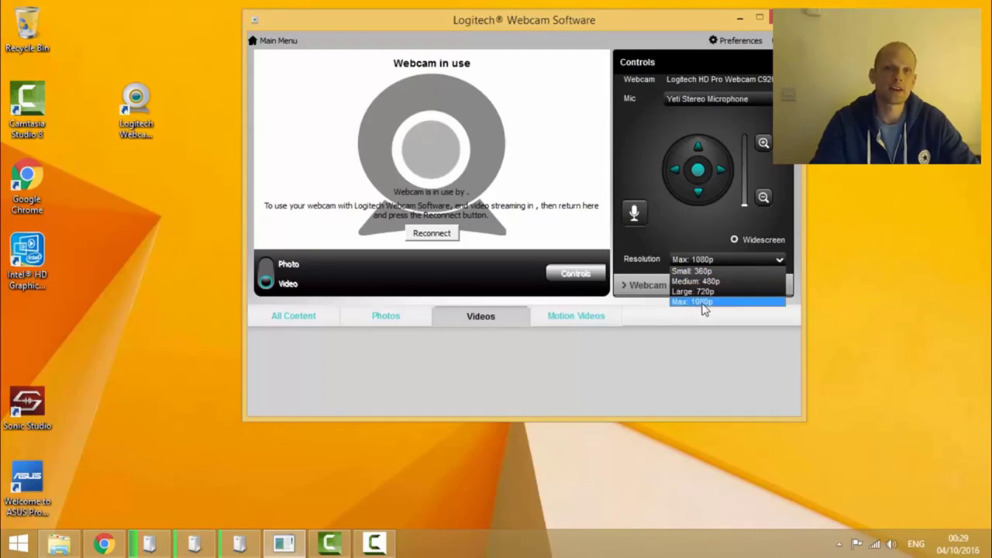
{"action": "left_click", "coordinate": [705, 302]}
{"action": "left_click", "coordinate": [740, 40]}
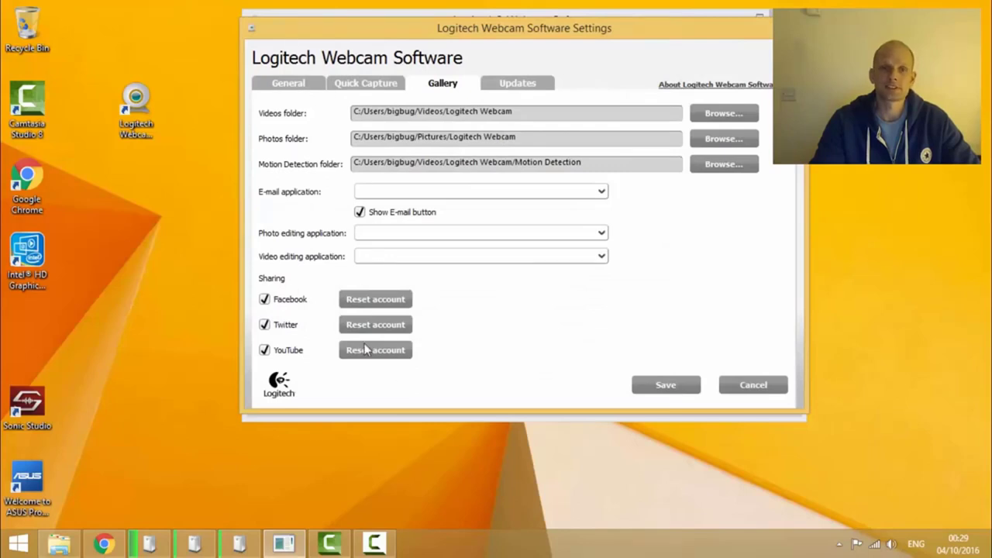
Step: Cancel the Settings dialog and expand Webcam options in the Controls panel
{"action": "left_click", "coordinate": [666, 384]}
{"action": "left_click", "coordinate": [675, 291]}
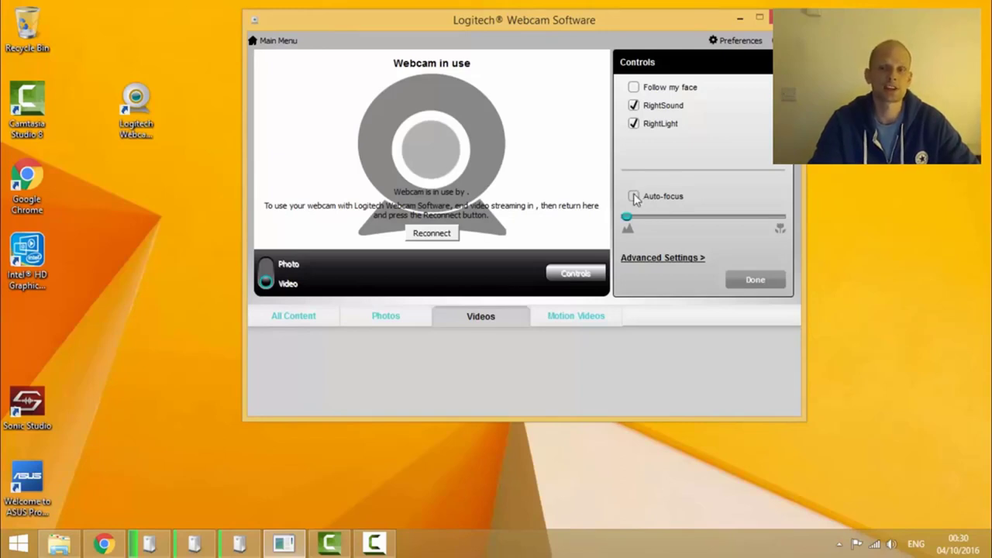
Step: Toggle Auto-focus on and back off, then minimise the webcam software window
{"action": "left_click", "coordinate": [634, 197]}
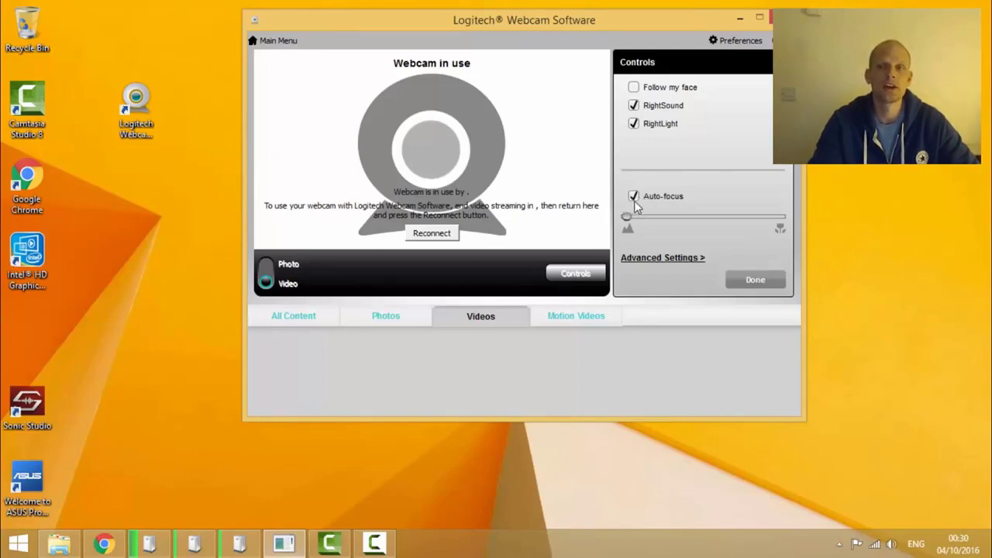
{"action": "left_click", "coordinate": [635, 198]}
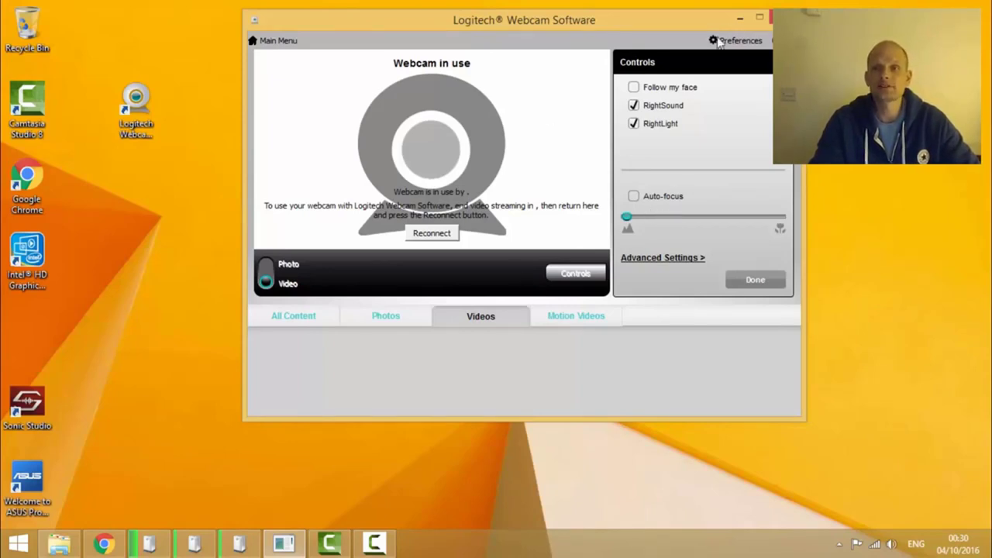
{"action": "left_click", "coordinate": [739, 17]}
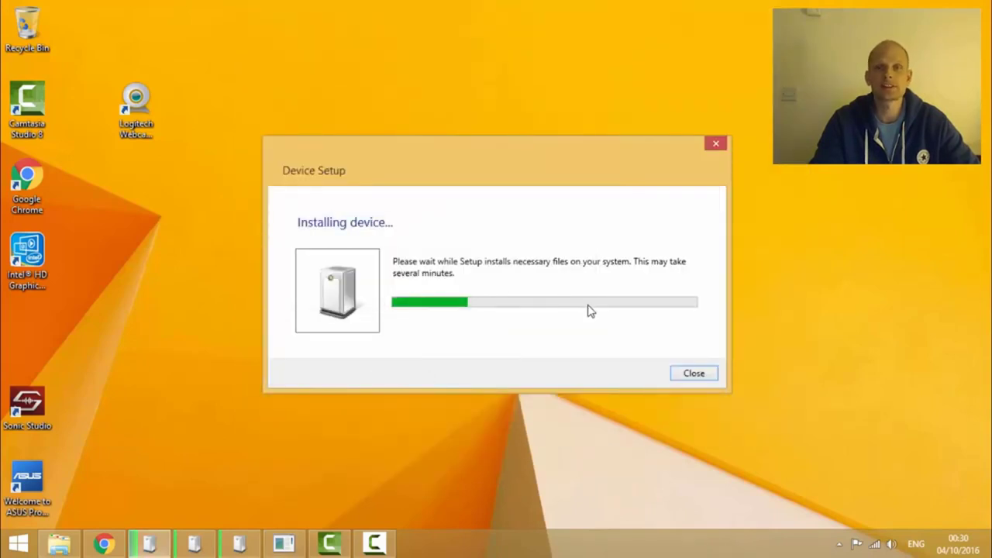